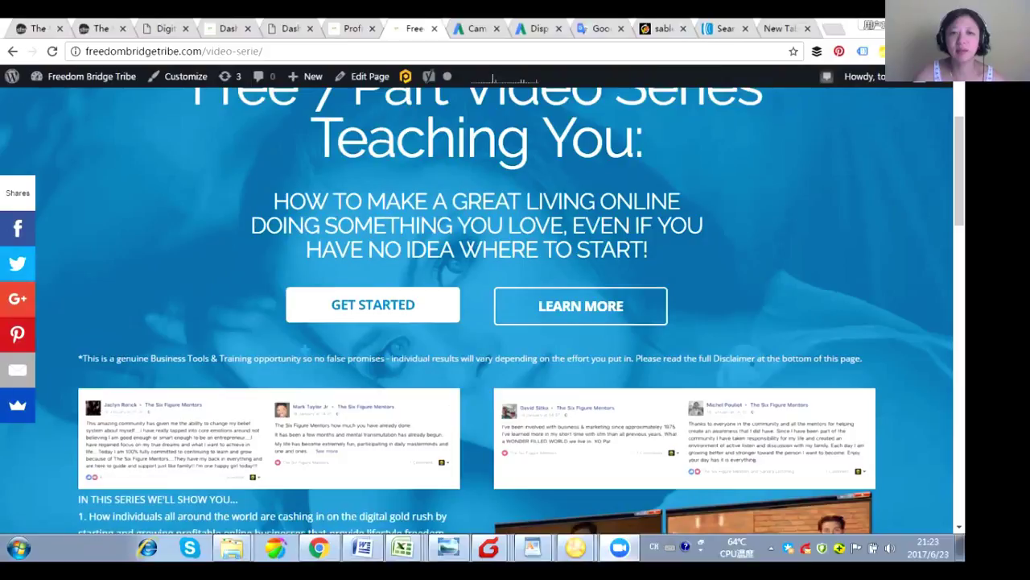
Review the free 7-part video series landing page and open its Get Started email opt-in popup.
{"action": "left_click_drag", "start_coordinate": [88, 50], "coordinate": [263, 50]}
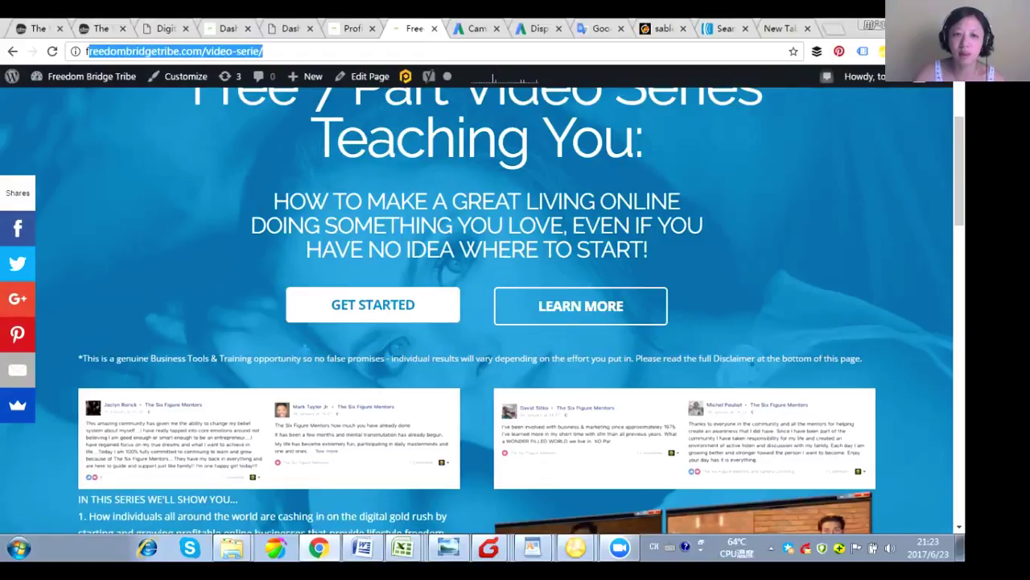
{"action": "scroll", "coordinate": [515, 309], "scroll_direction": "up", "scroll_amount": 2}
{"action": "scroll", "coordinate": [515, 309], "scroll_direction": "down", "scroll_amount": 1}
{"action": "scroll", "coordinate": [515, 310], "scroll_direction": "down", "scroll_amount": 1}
{"action": "scroll", "coordinate": [515, 310], "scroll_direction": "up", "scroll_amount": 1}
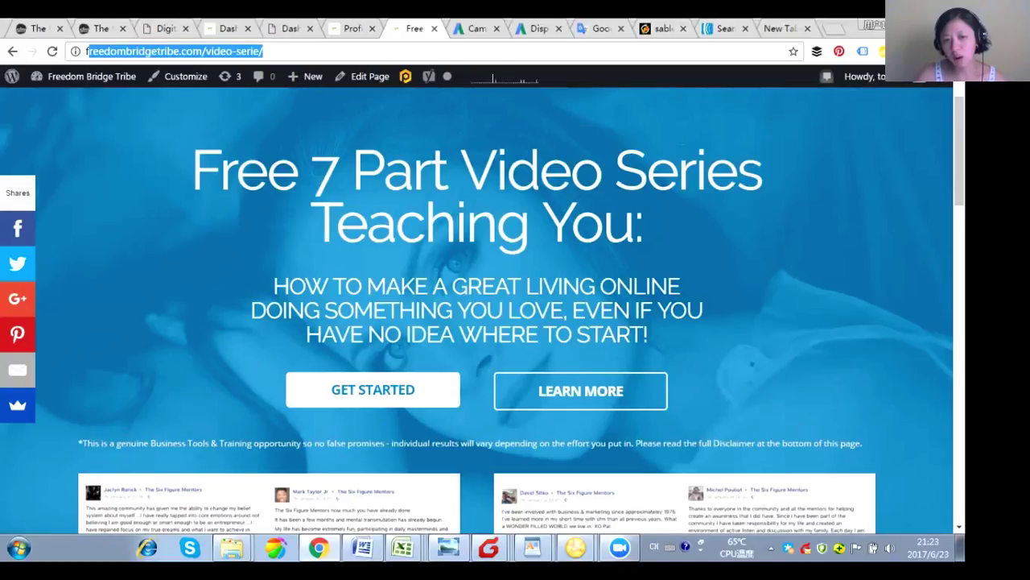
{"action": "left_click", "coordinate": [373, 390]}
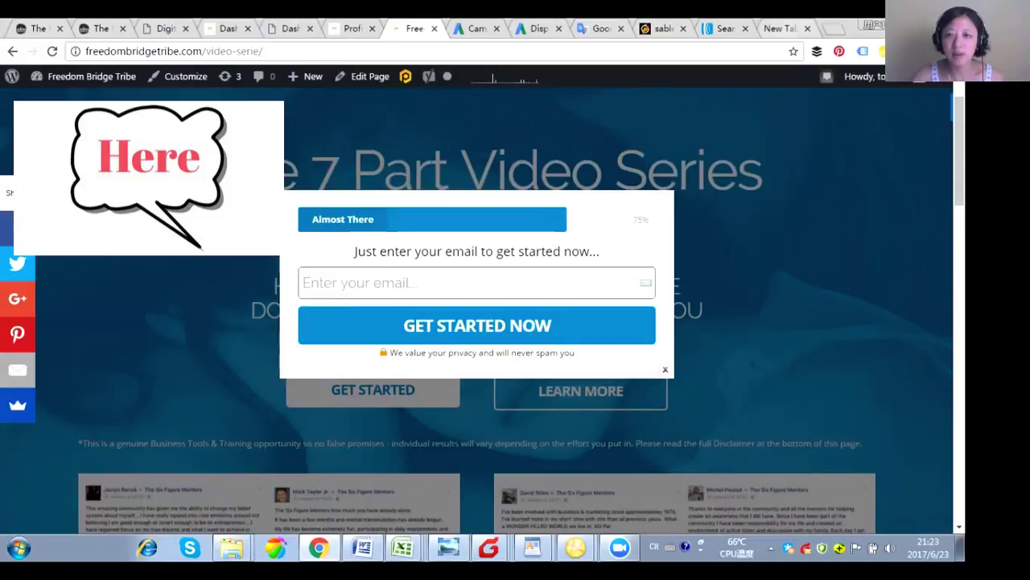
Switch to AWeber and open the "freedom bridge tribe - video serie" sign-up form for editing.
{"action": "left_click", "coordinate": [724, 28]}
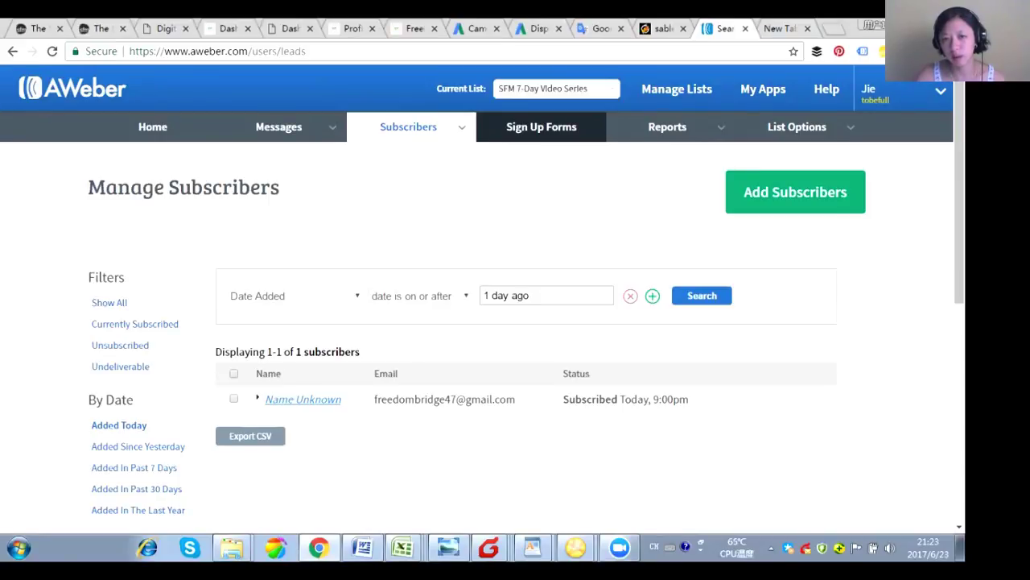
{"action": "left_click", "coordinate": [541, 126]}
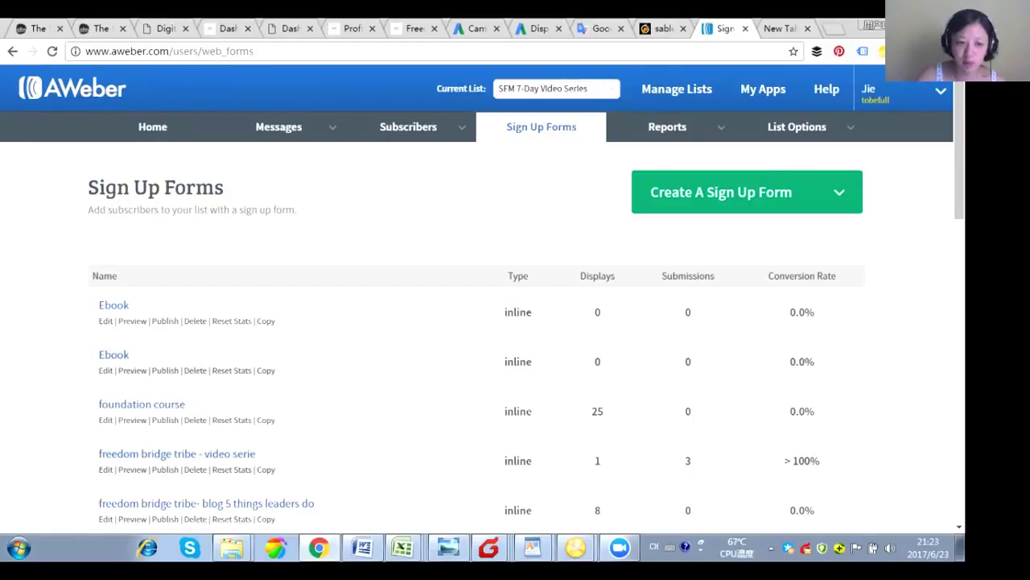
{"action": "scroll", "coordinate": [483, 301], "scroll_direction": "down", "scroll_amount": 1}
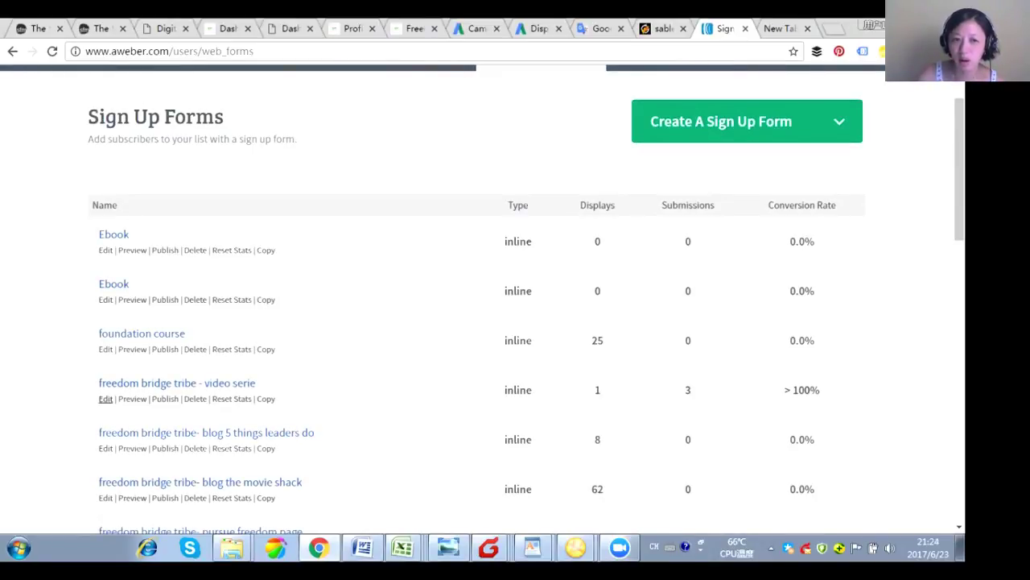
{"action": "left_click", "coordinate": [106, 399]}
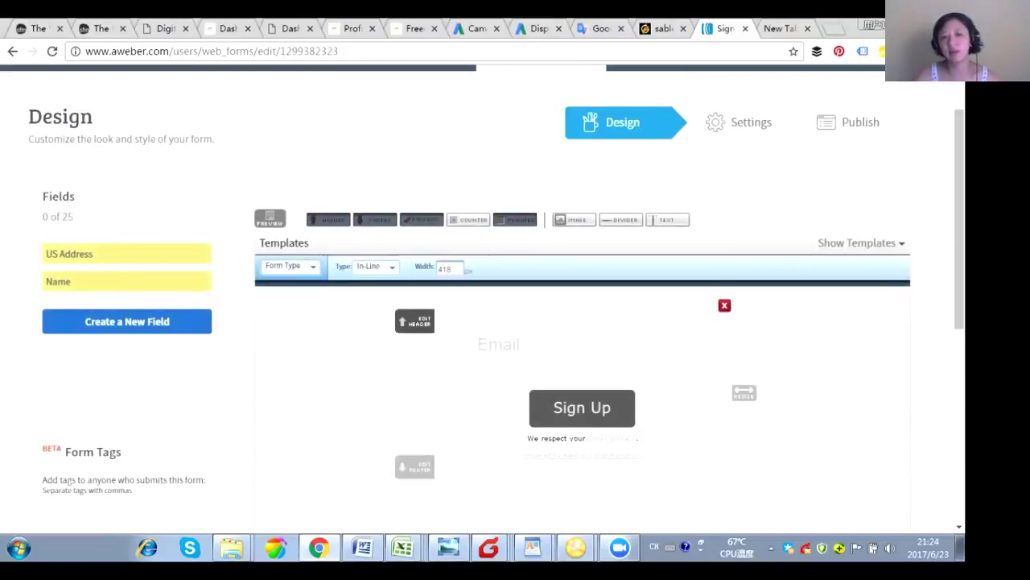
Take the video series form through its design and basic settings to the Publish stage without editing anything.
{"action": "scroll", "coordinate": [477, 322], "scroll_direction": "down", "scroll_amount": 1}
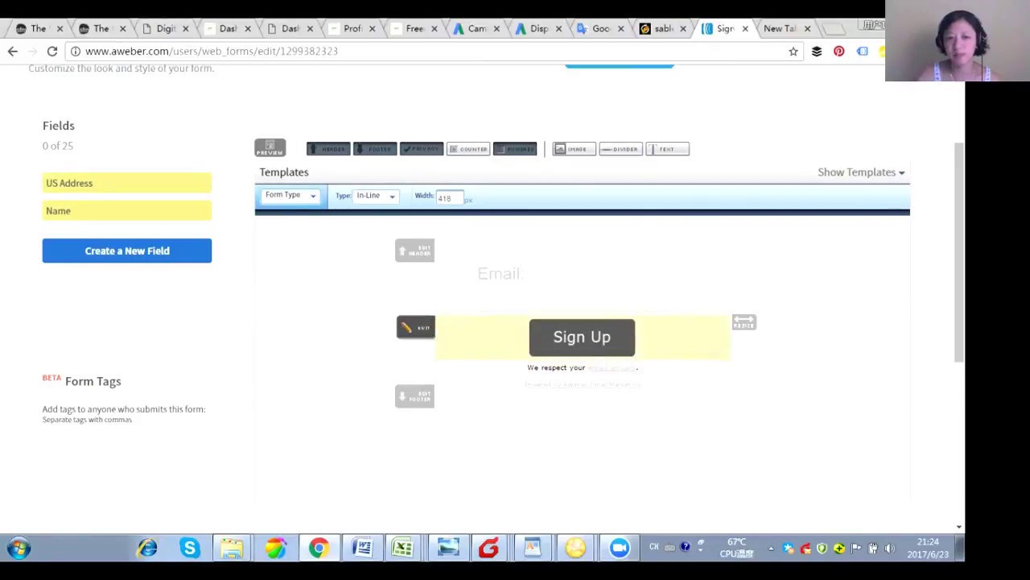
{"action": "scroll", "coordinate": [499, 274], "scroll_direction": "down", "scroll_amount": 2}
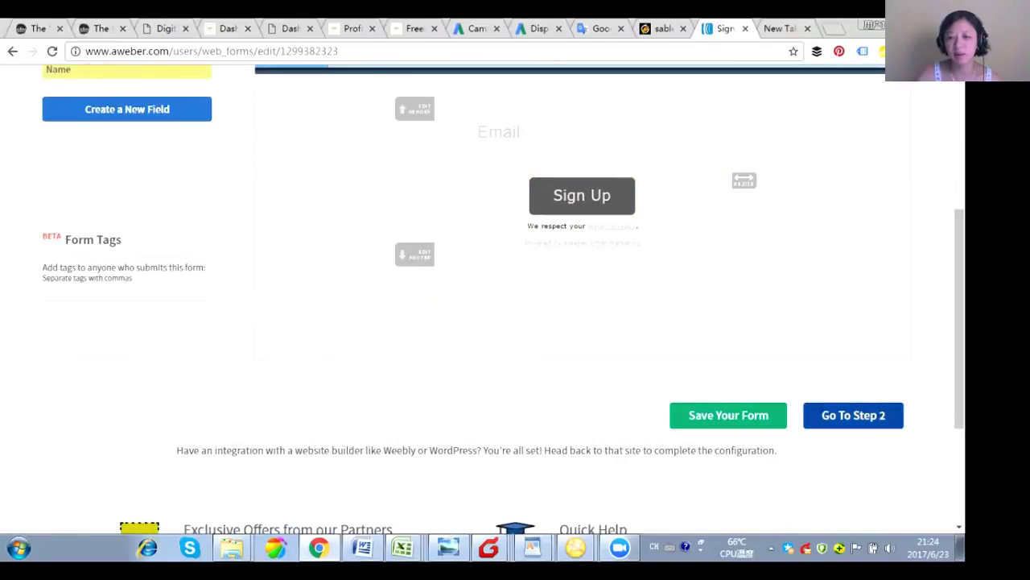
{"action": "left_click", "coordinate": [853, 414]}
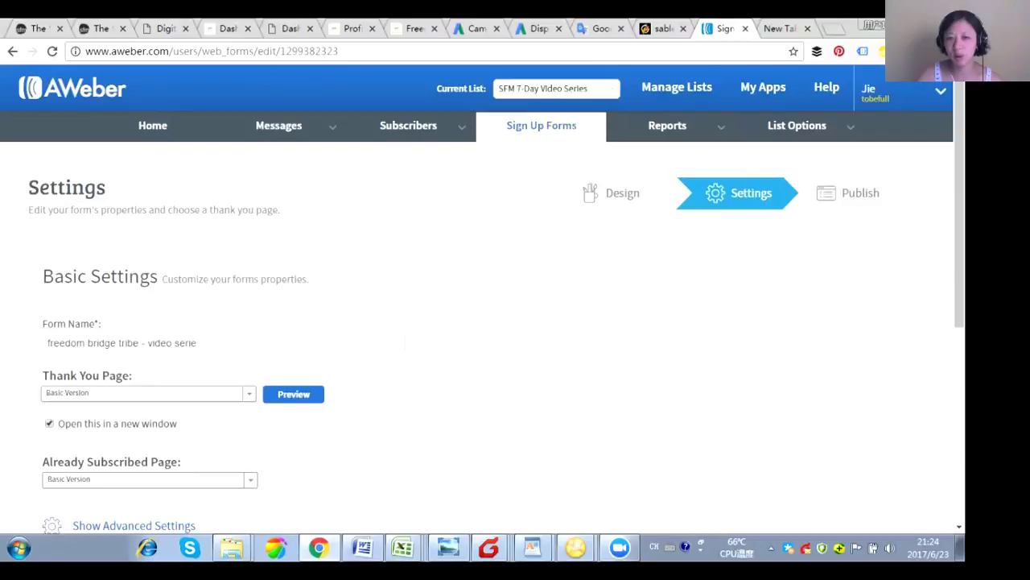
{"action": "scroll", "coordinate": [483, 298], "scroll_direction": "down", "scroll_amount": 1}
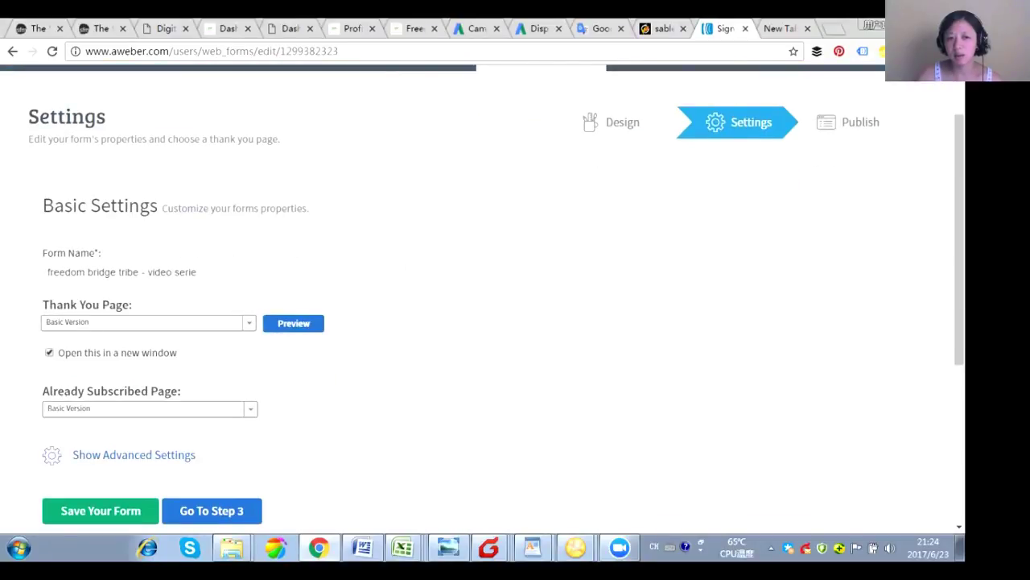
{"action": "left_click", "coordinate": [223, 271]}
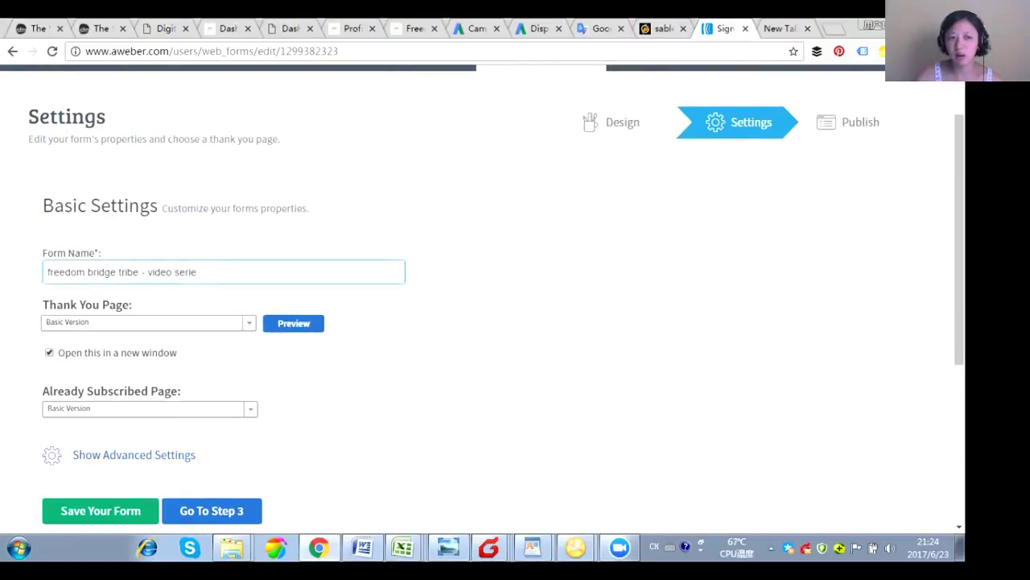
{"action": "scroll", "coordinate": [483, 298], "scroll_direction": "down", "scroll_amount": 1}
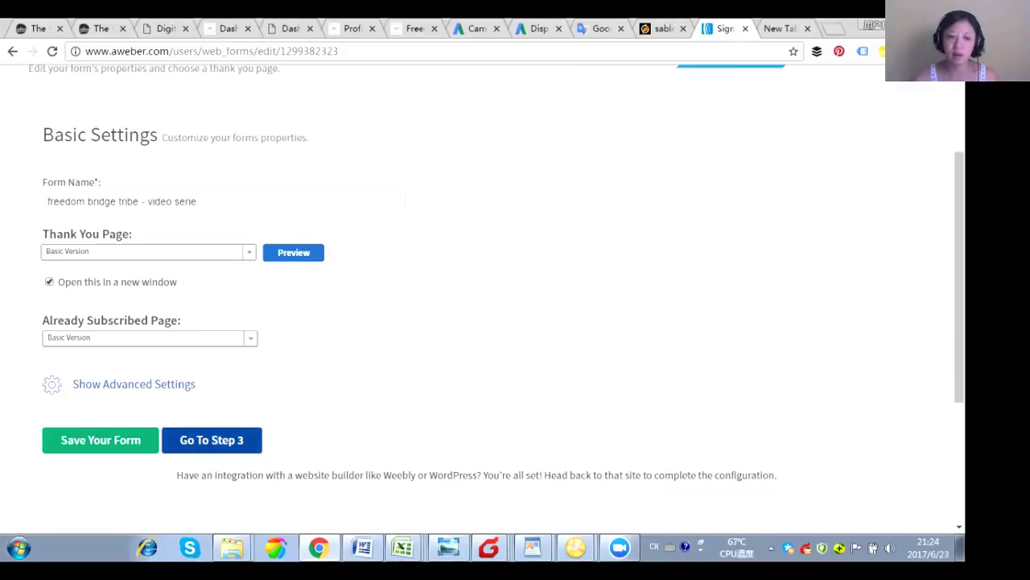
{"action": "left_click", "coordinate": [211, 440]}
Choose to install the form yourself as raw HTML, with the form styles excluded.
{"action": "scroll", "coordinate": [322, 339], "scroll_direction": "down", "scroll_amount": 1}
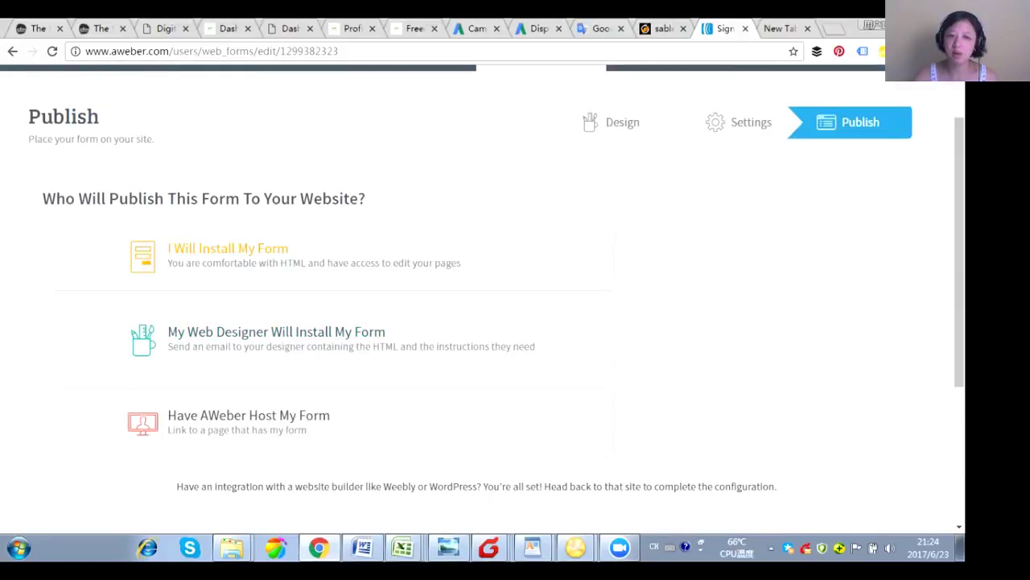
{"action": "left_click", "coordinate": [228, 254]}
{"action": "scroll", "coordinate": [322, 322], "scroll_direction": "down", "scroll_amount": 2}
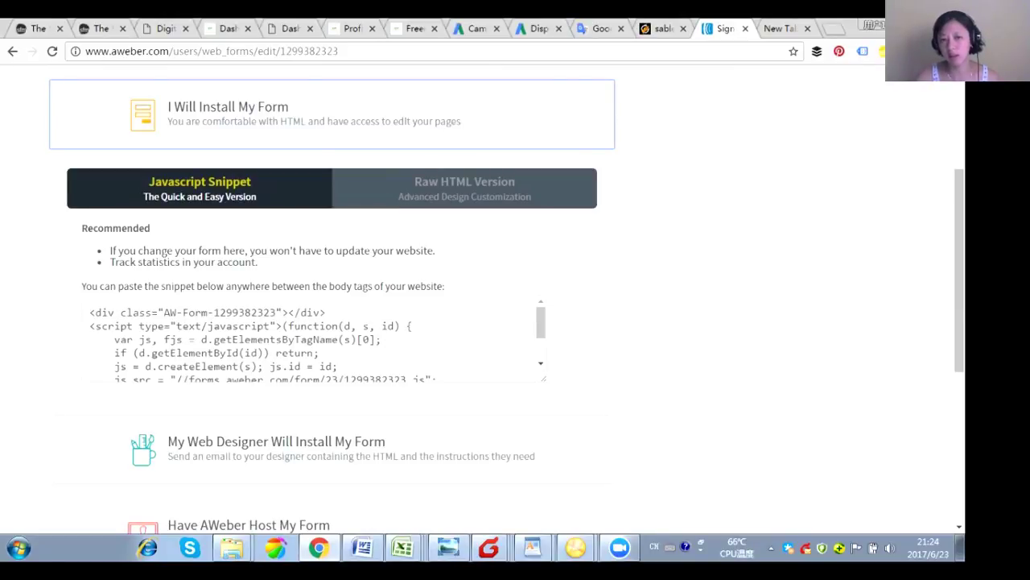
{"action": "left_click", "coordinate": [465, 189]}
{"action": "scroll", "coordinate": [322, 322], "scroll_direction": "down", "scroll_amount": 2}
{"action": "left_click", "coordinate": [306, 221]}
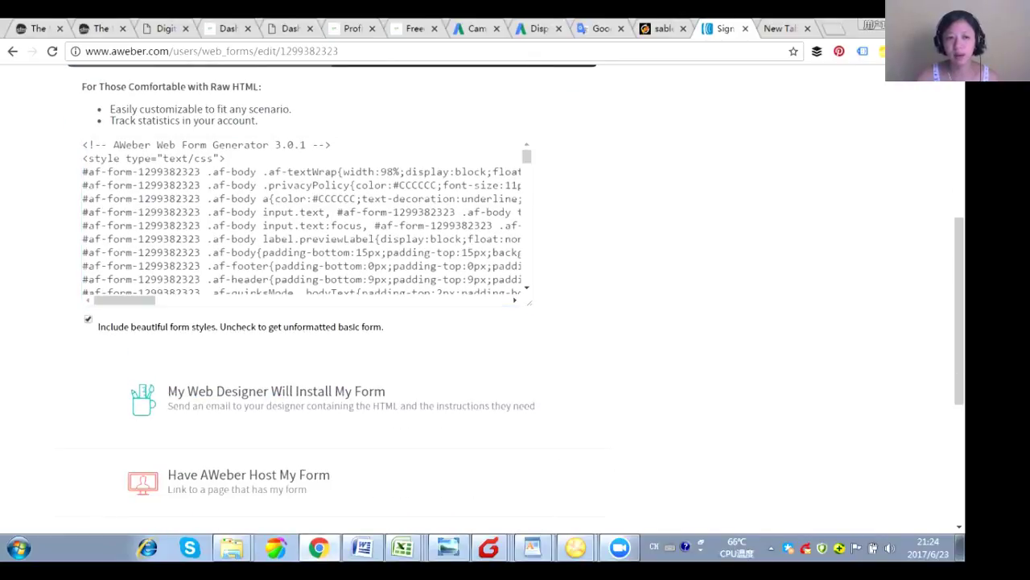
{"action": "left_click", "coordinate": [88, 319]}
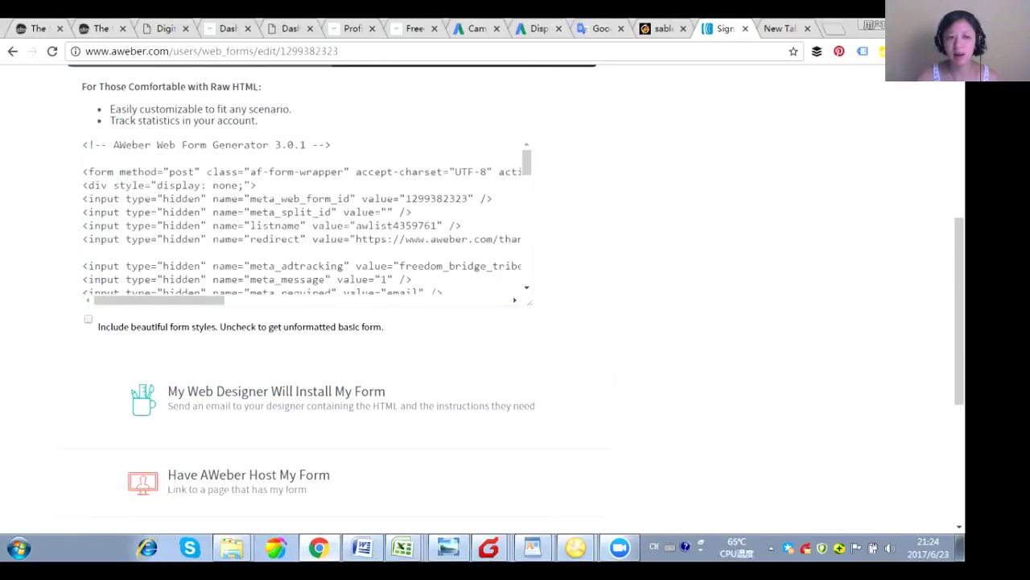
Copy the form's entire unformatted HTML code.
{"action": "left_click", "coordinate": [306, 221]}
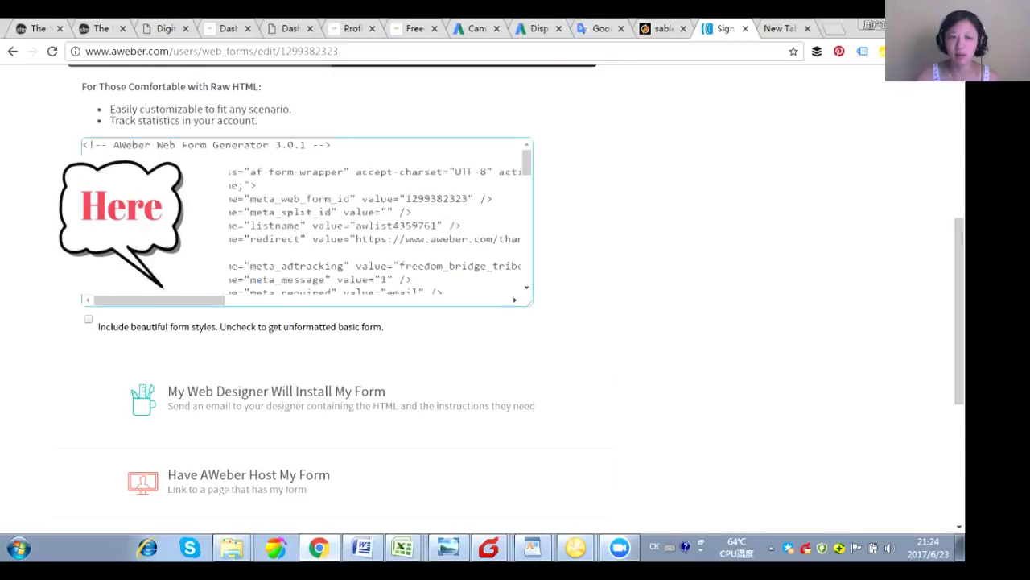
{"action": "key", "text": "ctrl+a"}
{"action": "right_click", "coordinate": [212, 191]}
{"action": "left_click", "coordinate": [242, 219]}
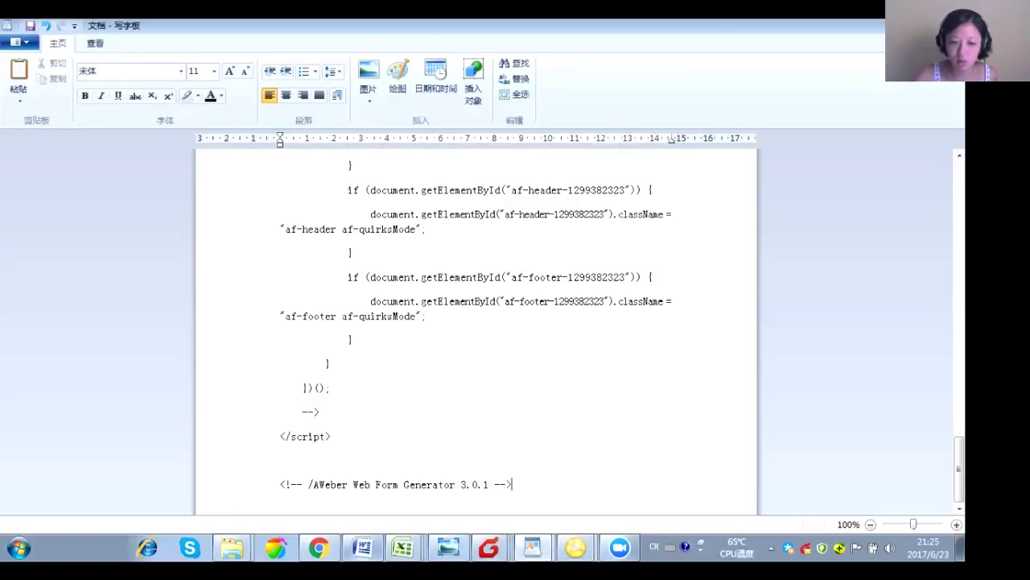
Close the opt-in popup on the live landing page and view the popup's form code settings in the page builder.
{"action": "left_click", "coordinate": [319, 549]}
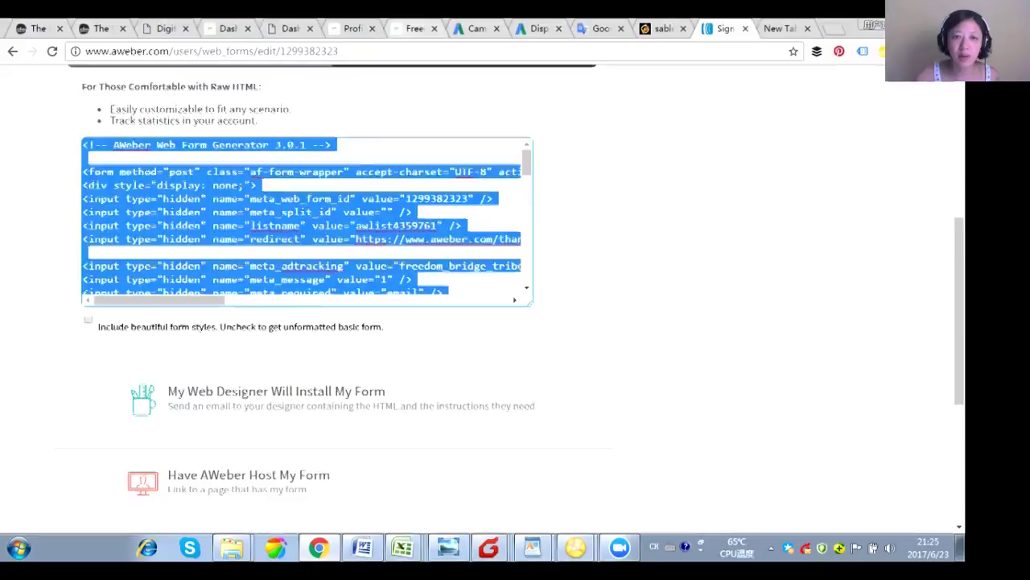
{"action": "left_click", "coordinate": [415, 28]}
{"action": "key", "text": "Escape"}
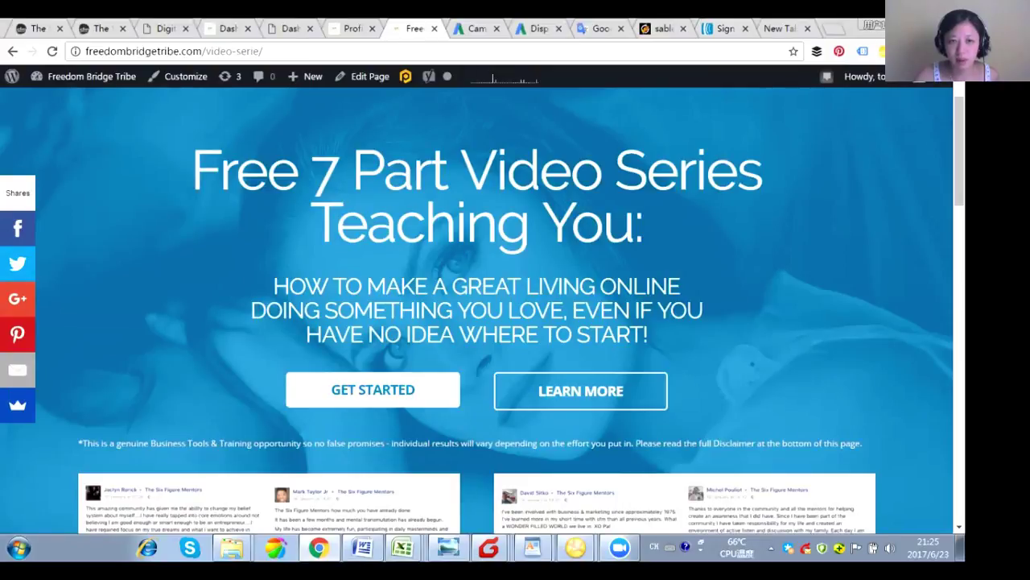
{"action": "left_click", "coordinate": [352, 28]}
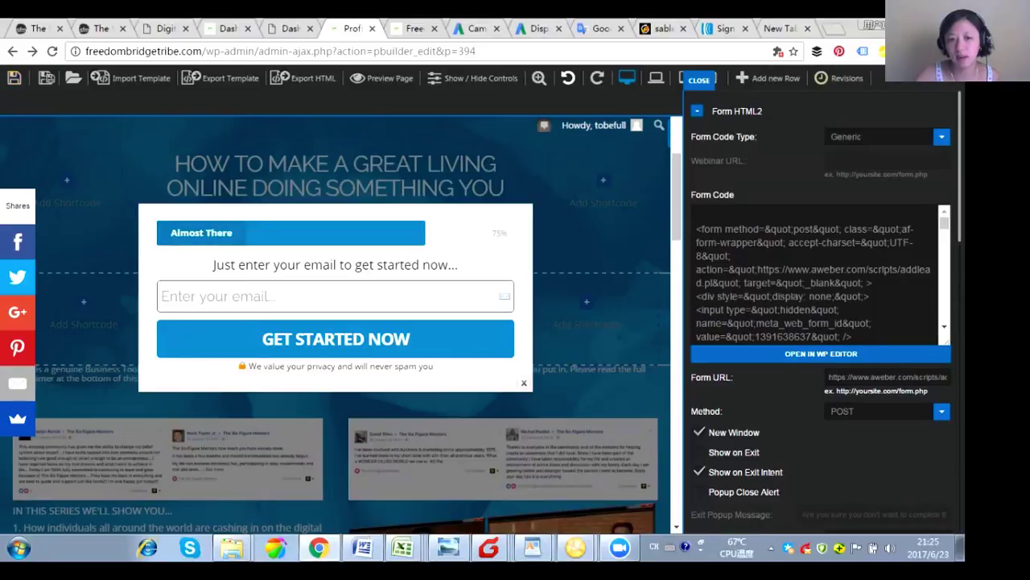
{"action": "left_click", "coordinate": [524, 382]}
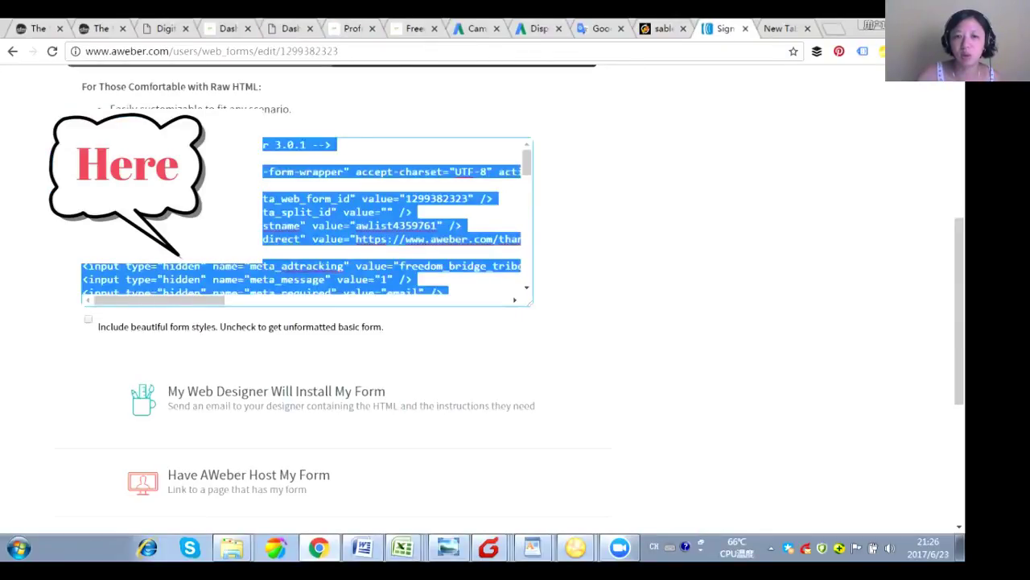
Filter the AWeber list's subscribers to those added today.
{"action": "scroll", "coordinate": [515, 322], "scroll_direction": "up", "scroll_amount": 5}
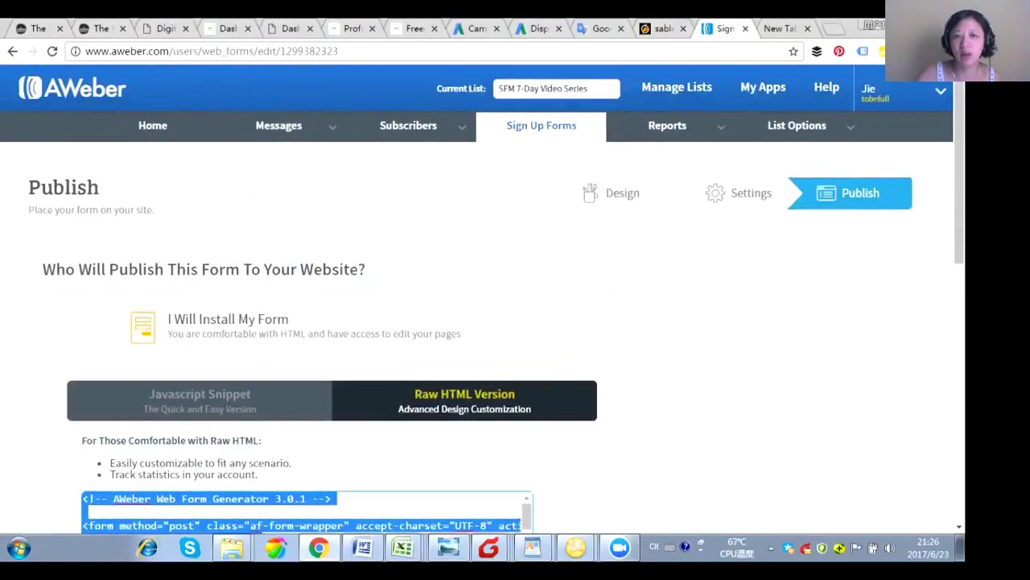
{"action": "mouse_move", "coordinate": [408, 125]}
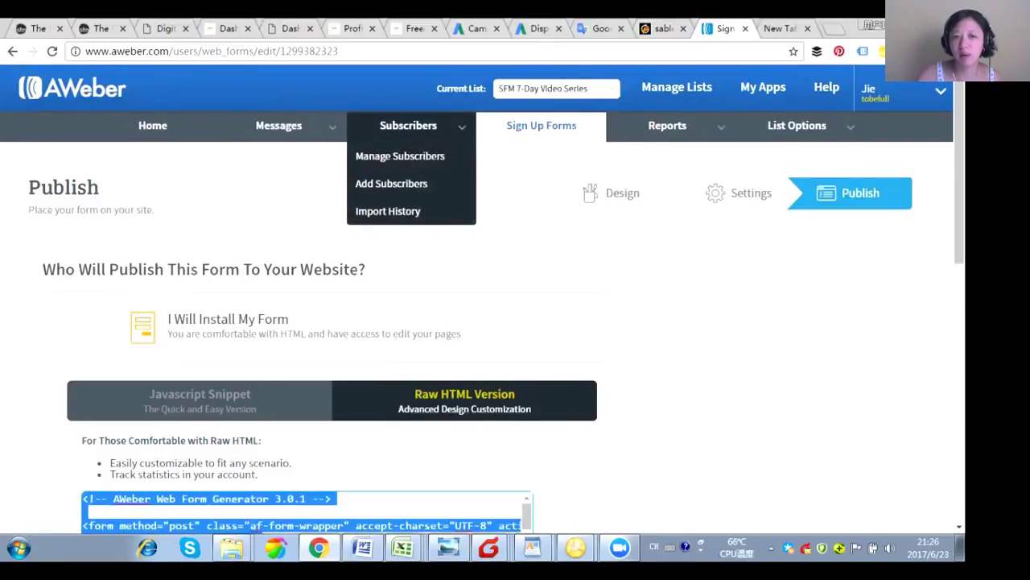
{"action": "left_click", "coordinate": [400, 155]}
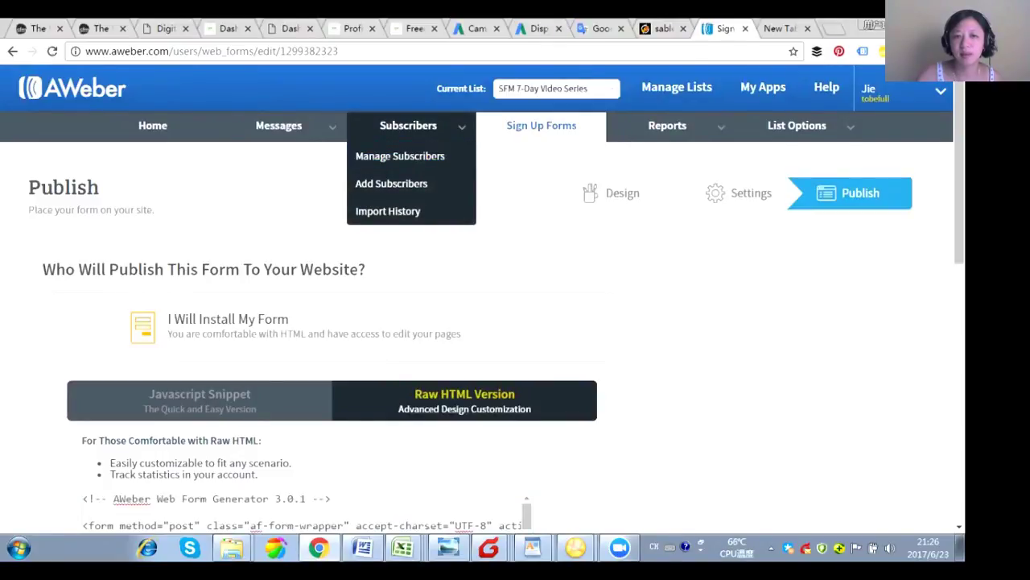
{"action": "scroll", "coordinate": [515, 322], "scroll_direction": "down", "scroll_amount": 1}
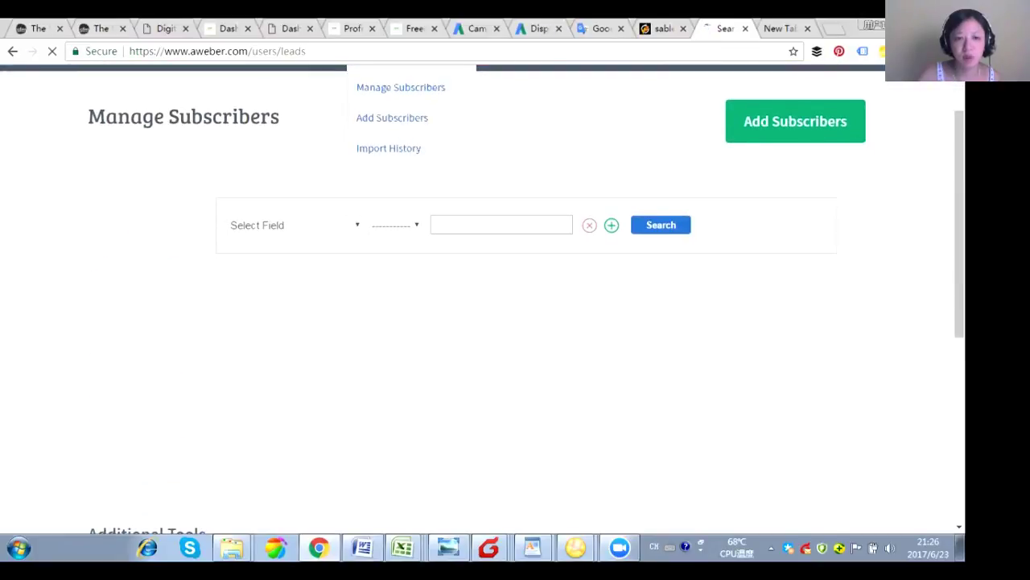
{"action": "left_click", "coordinate": [118, 354]}
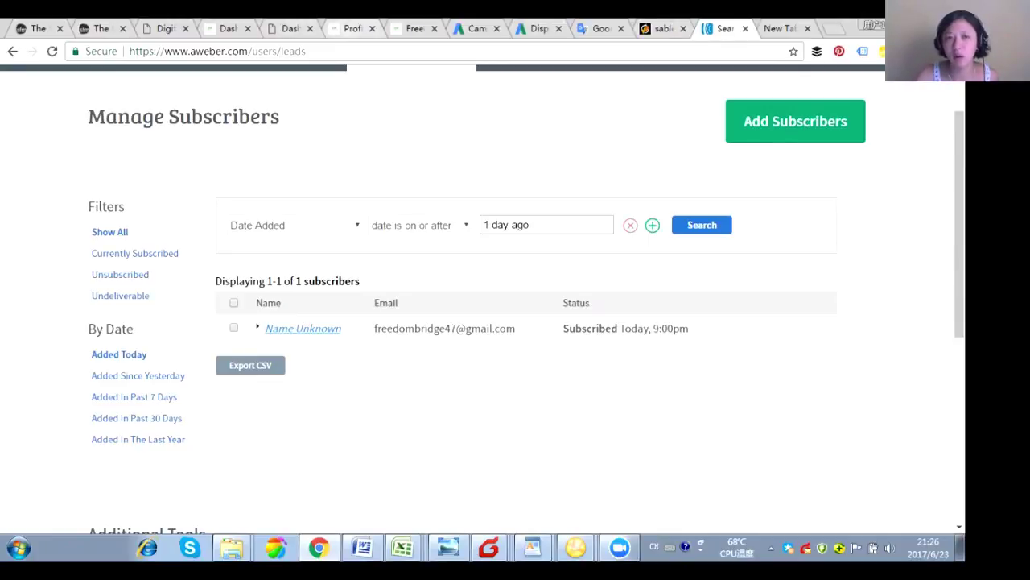
Switch to Foxmail and check the test subscriber's Gmail inbox for the SFM Digital Lifestyle Introduction email.
{"action": "left_click", "coordinate": [351, 28]}
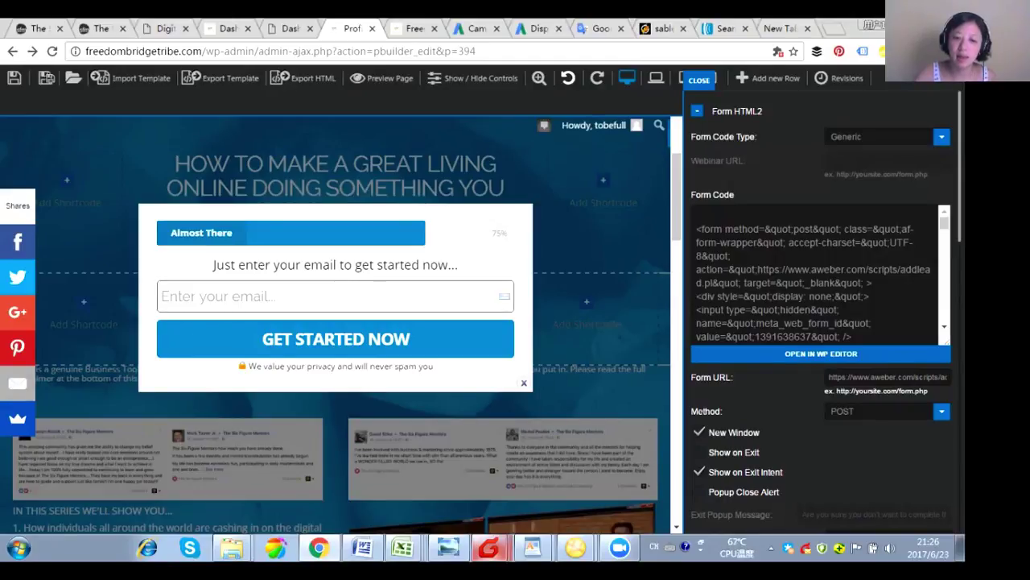
{"action": "left_click", "coordinate": [488, 548]}
{"action": "scroll", "coordinate": [75, 285], "scroll_direction": "down", "scroll_amount": 5}
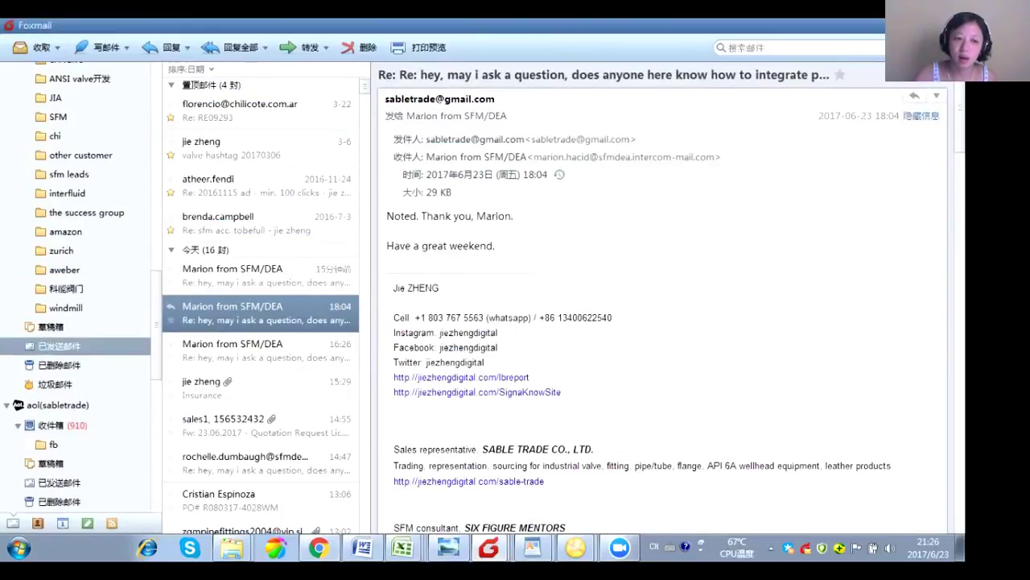
{"action": "scroll", "coordinate": [76, 284], "scroll_direction": "down", "scroll_amount": 1}
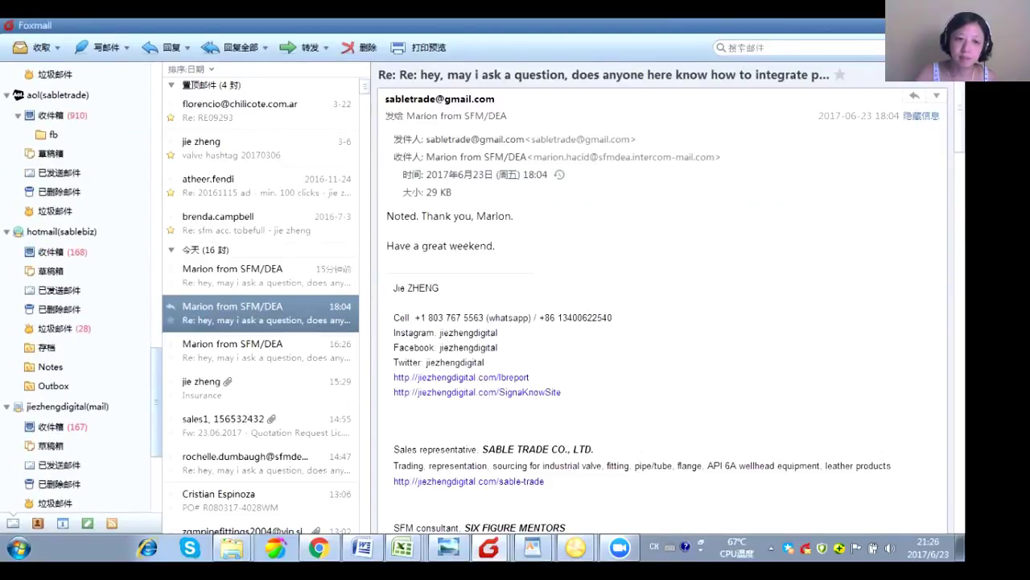
{"action": "left_click", "coordinate": [63, 427]}
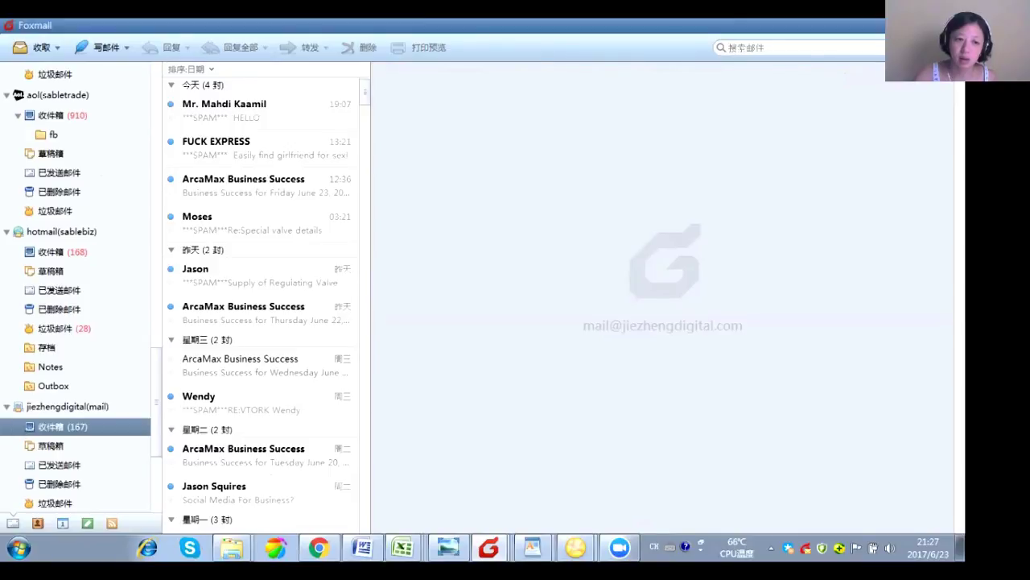
{"action": "scroll", "coordinate": [75, 287], "scroll_direction": "up", "scroll_amount": 15}
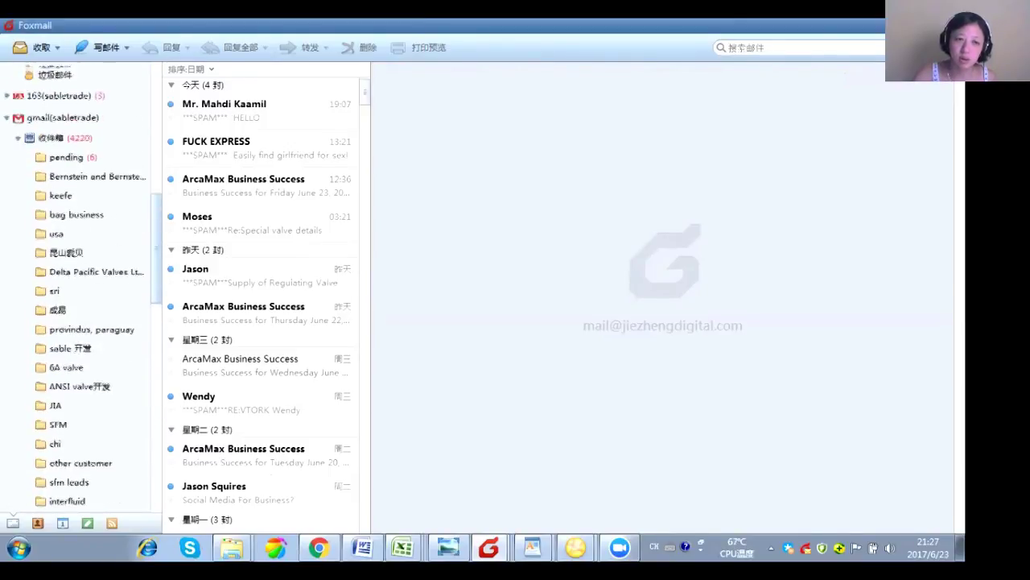
{"action": "scroll", "coordinate": [75, 287], "scroll_direction": "down", "scroll_amount": 10}
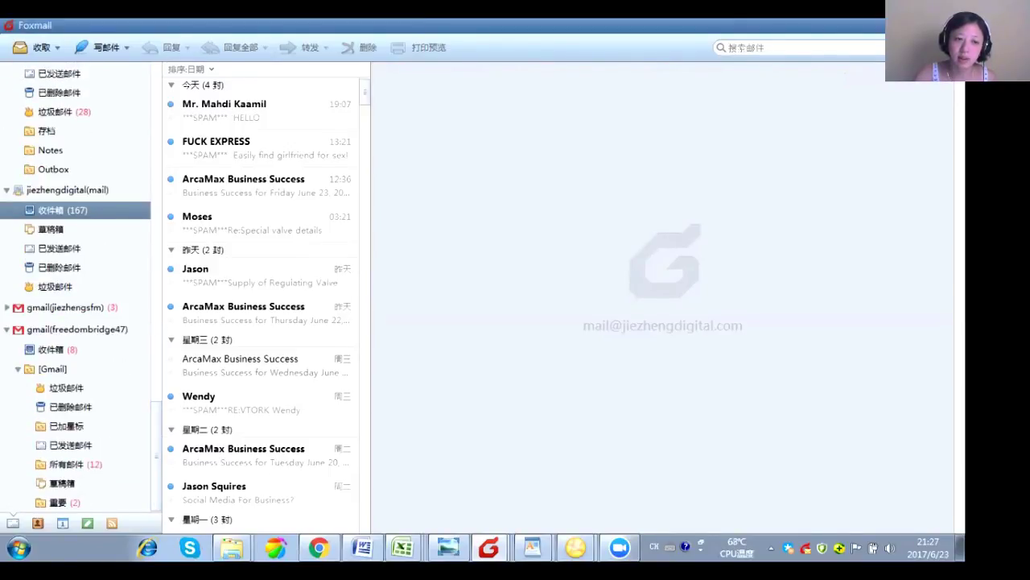
{"action": "left_click", "coordinate": [63, 350]}
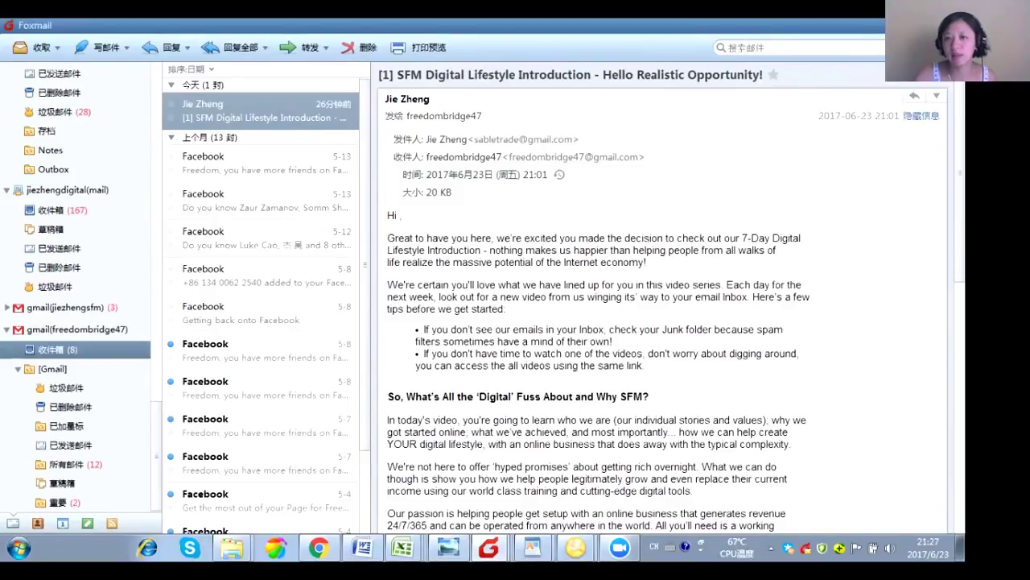
Return to the page builder in the browser and read the explanation of the Show on Exit Intent option.
{"action": "key", "text": "alt+Tab"}
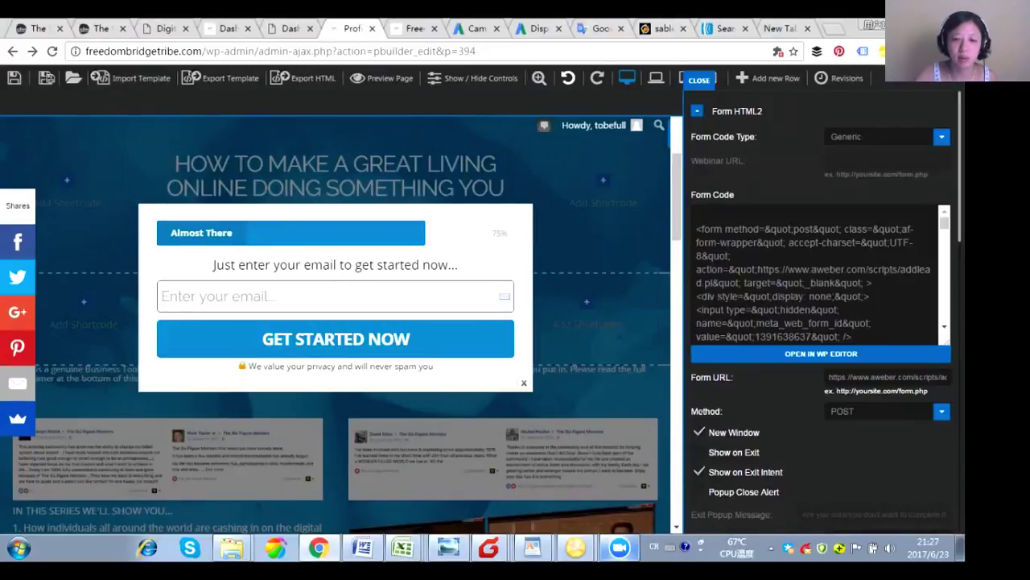
{"action": "left_click", "coordinate": [619, 547]}
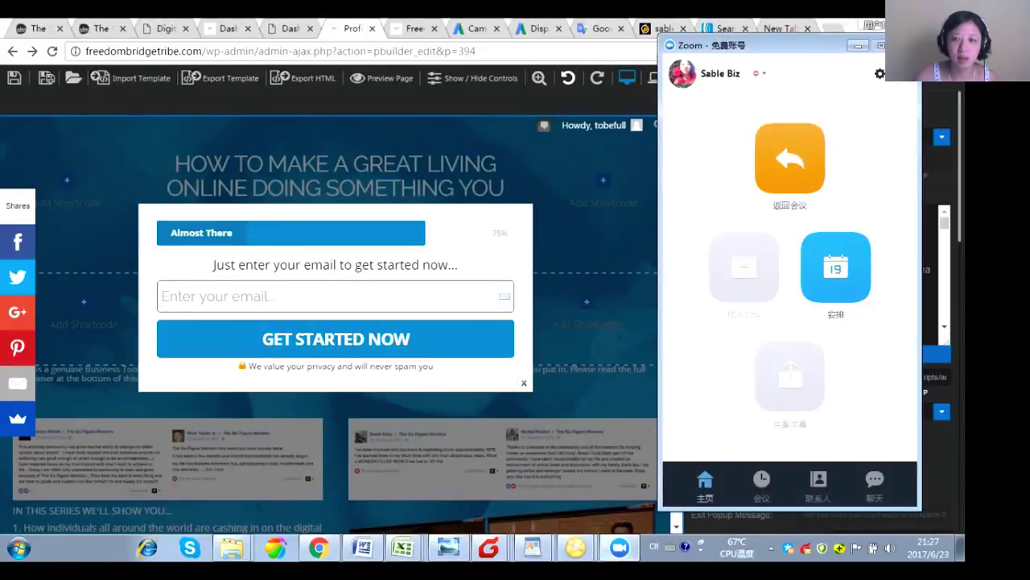
{"action": "left_click", "coordinate": [858, 46]}
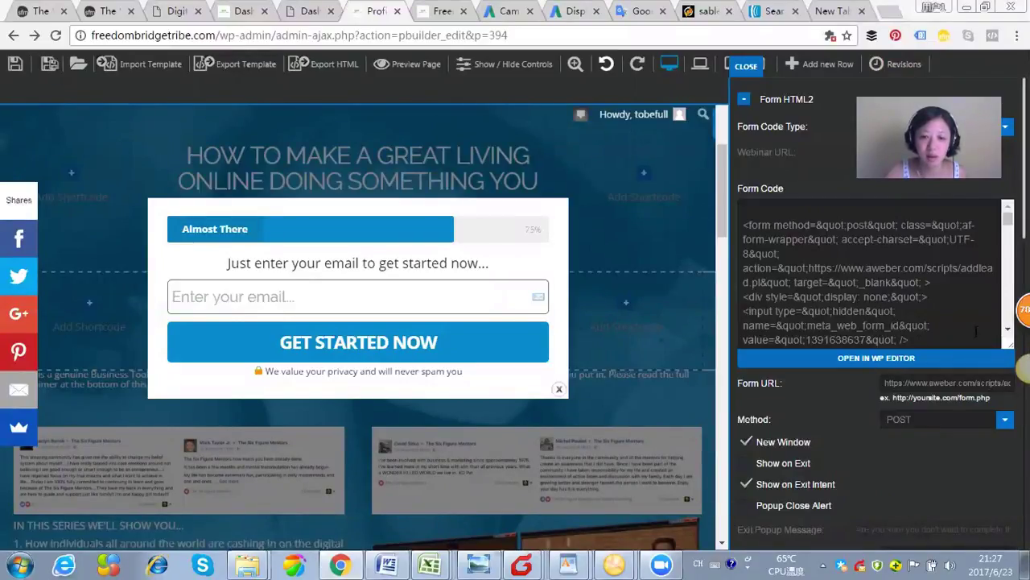
{"action": "mouse_move", "coordinate": [792, 490]}
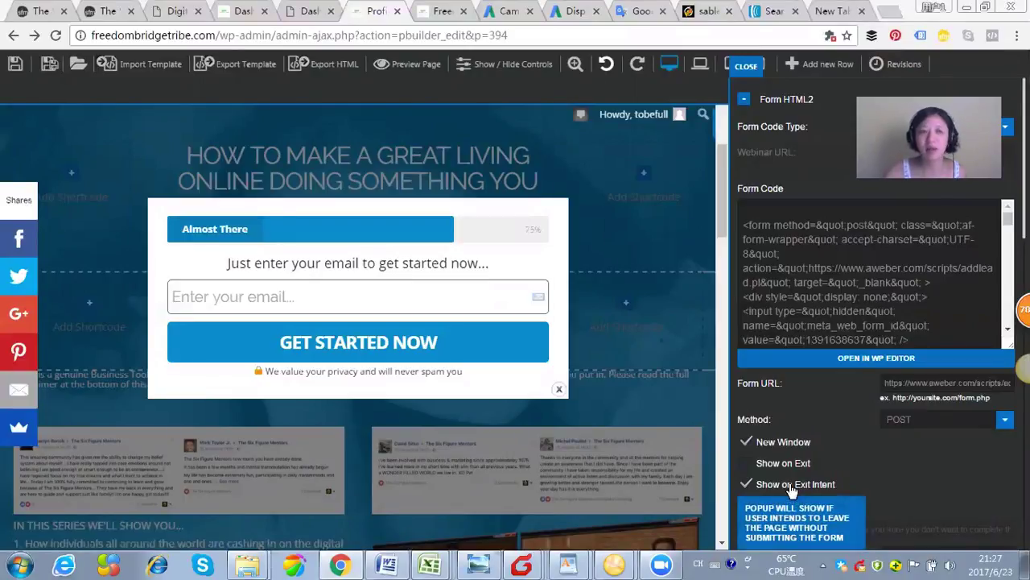